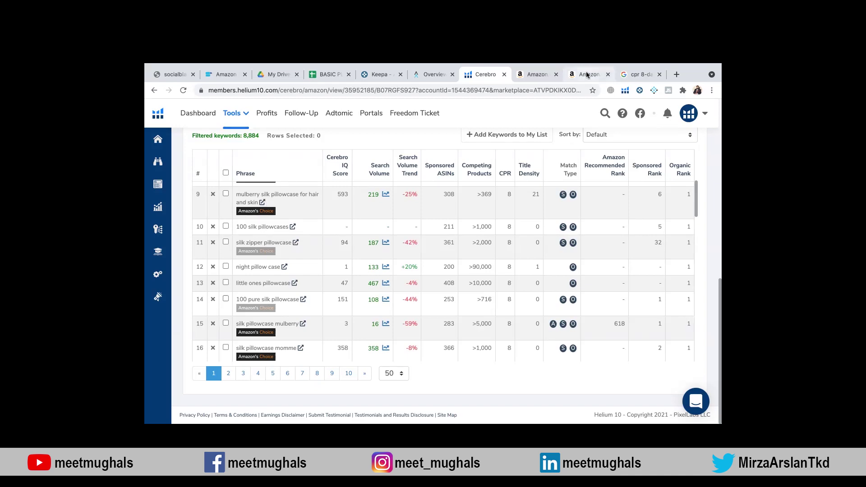
Step: Switch to the Amazon search results for Silk Pillowcase and examine the sponsored listings, Amazon's Choice products and best seller
left_click(523, 76)
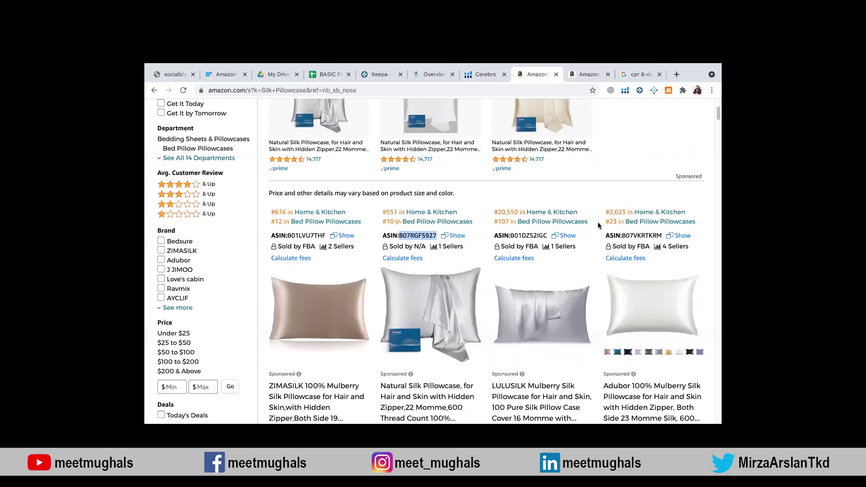
scroll(408, 300, "down", 6)
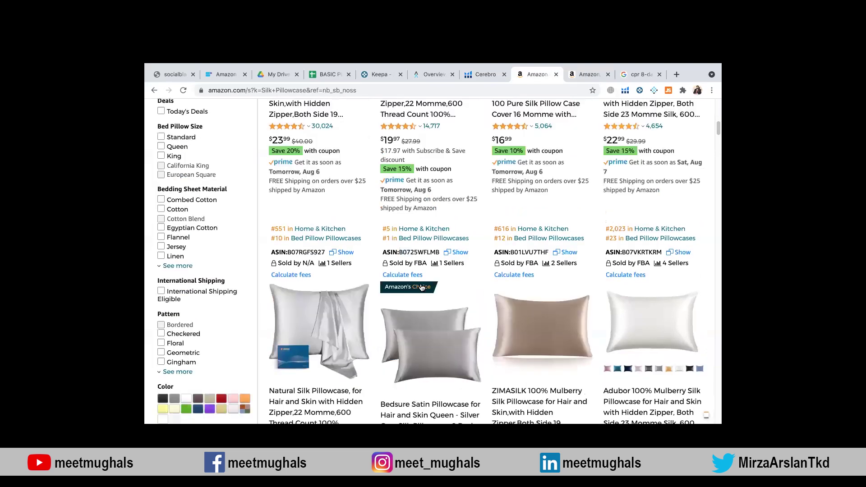
scroll(421, 283, "down", 7)
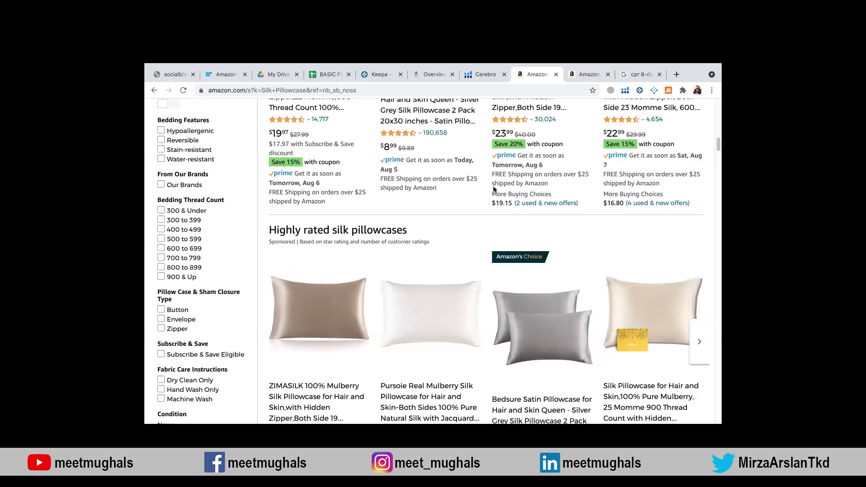
scroll(494, 190, "down", 3)
scroll(559, 222, "down", 5)
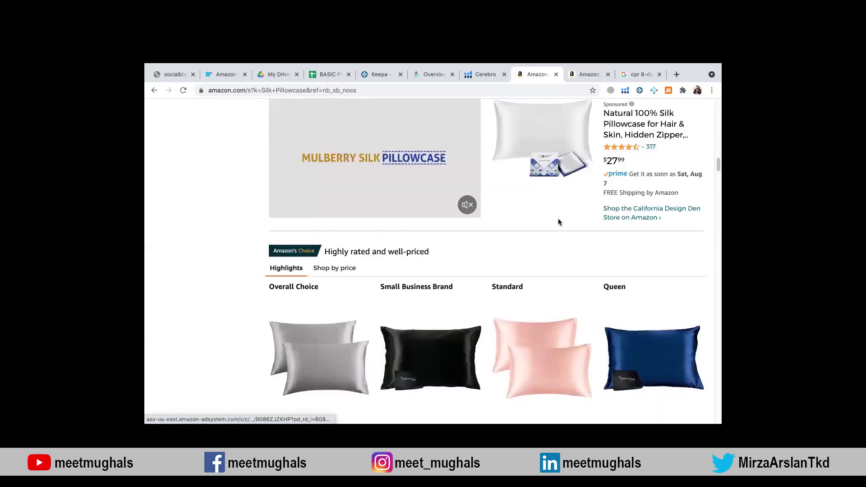
scroll(558, 223, "down", 5)
scroll(559, 221, "down", 3)
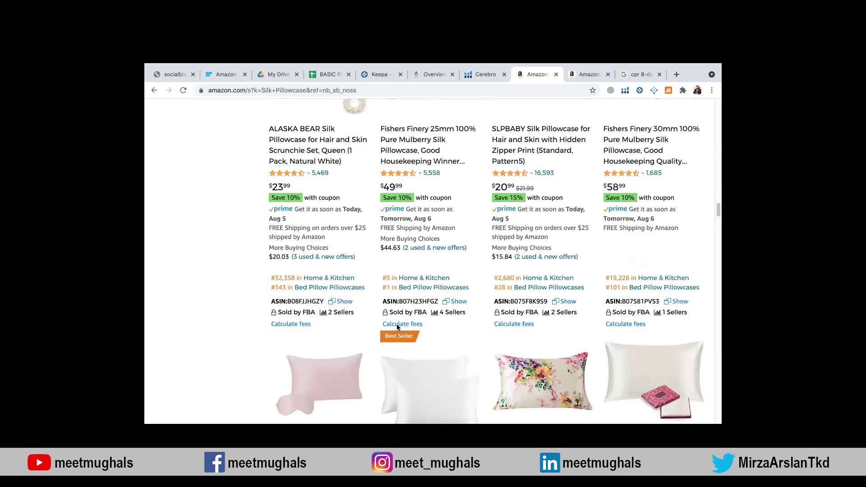
scroll(394, 346, "down", 5)
scroll(423, 231, "up", 1)
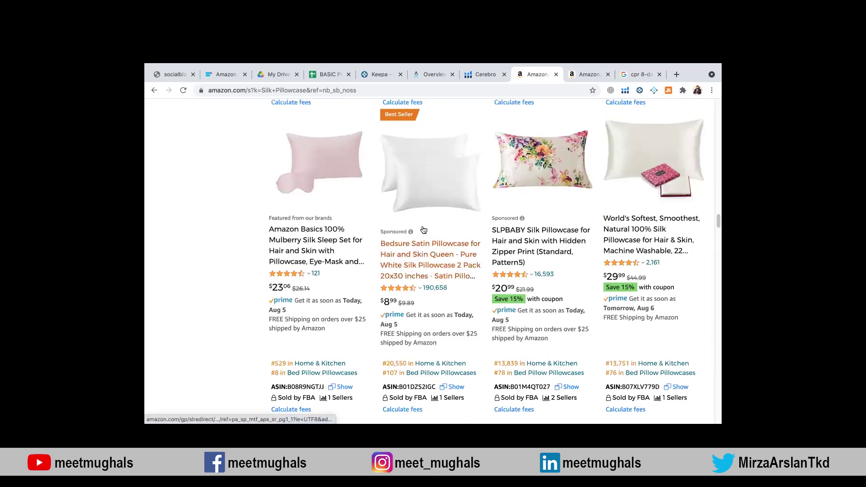
scroll(423, 231, "up", 3)
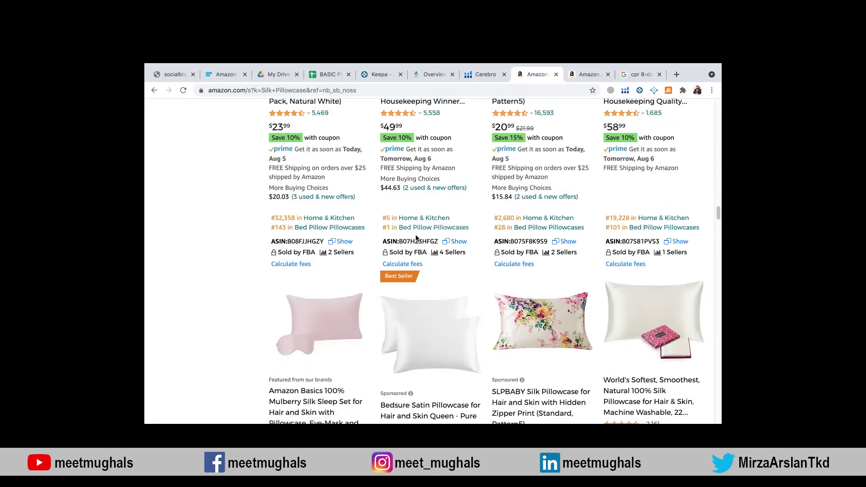
Step: Return to the Cerebro results and examine the keyword phrases with their search volume, CPR and title density, plus the filters above
left_click(569, 79)
left_click(526, 75)
left_click(474, 74)
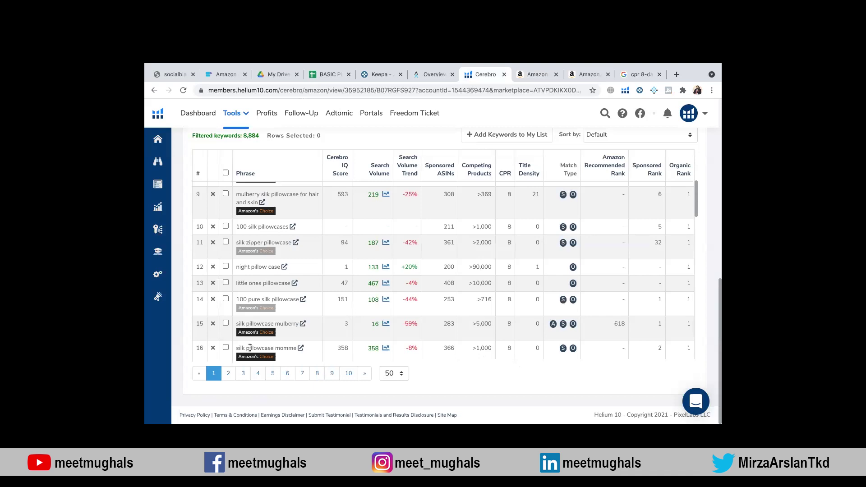
scroll(261, 316, "down", 5)
scroll(260, 272, "down", 5)
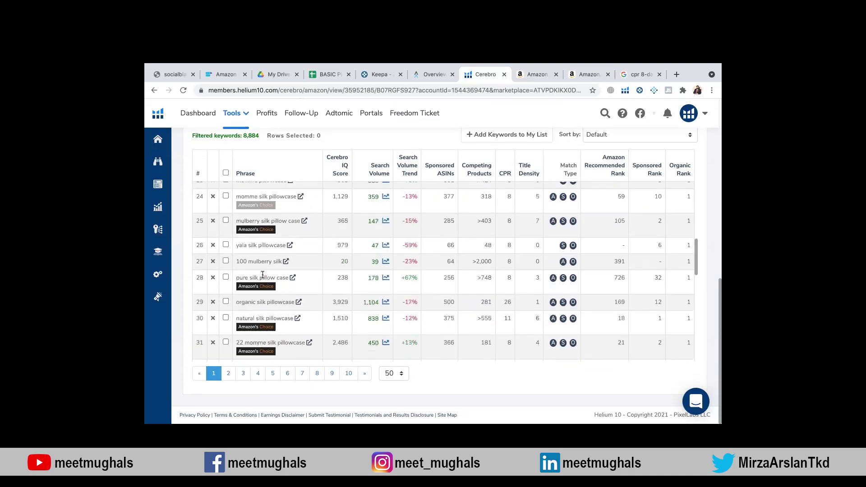
scroll(262, 275, "down", 4)
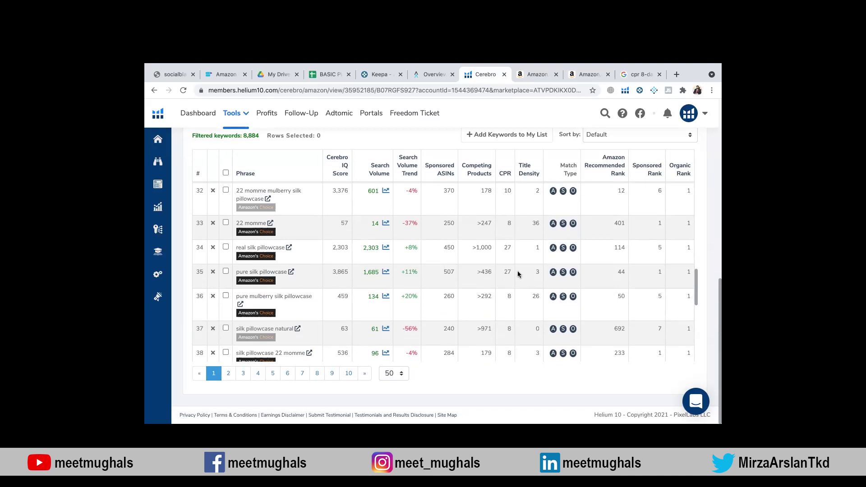
scroll(518, 275, "up", 20)
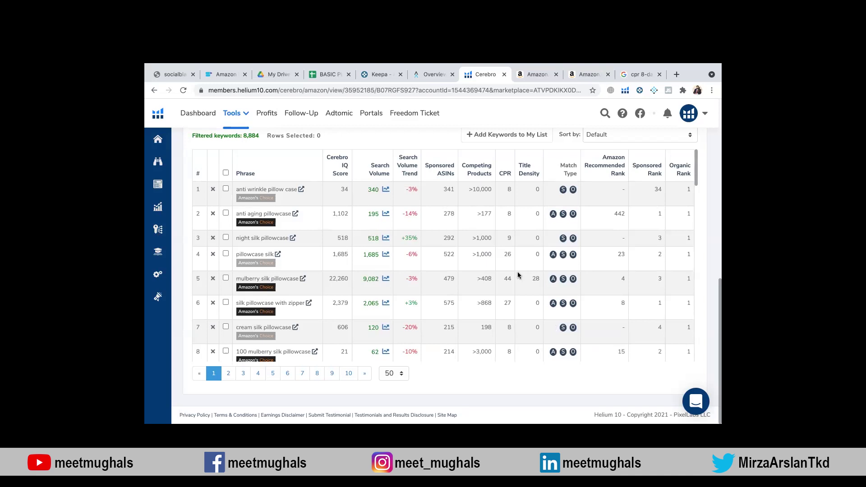
mouse_move(504, 177)
scroll(258, 237, "up", 4)
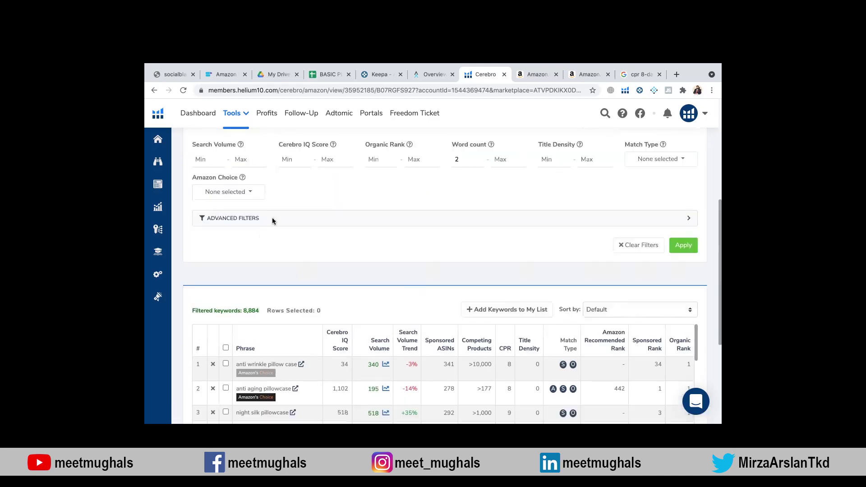
scroll(272, 218, "down", 4)
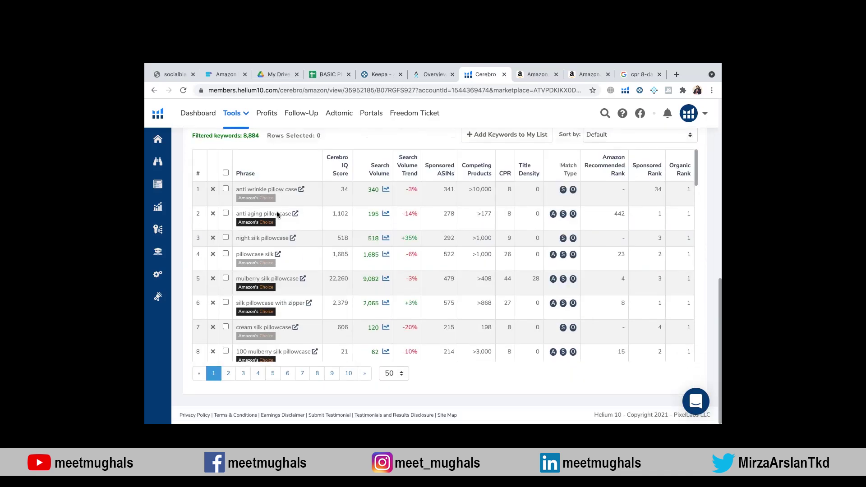
Step: Go to page 3 of the Cerebro keyword results and sort the keywords by search volume from high to low
left_click(244, 373)
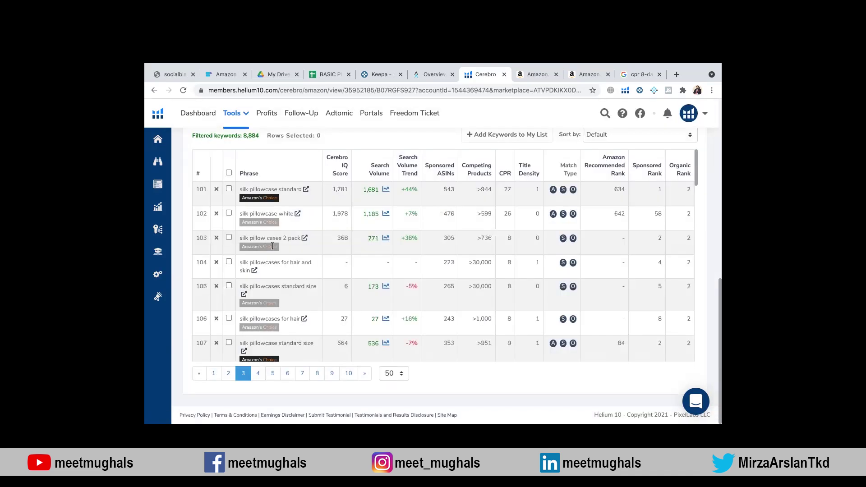
left_click(382, 175)
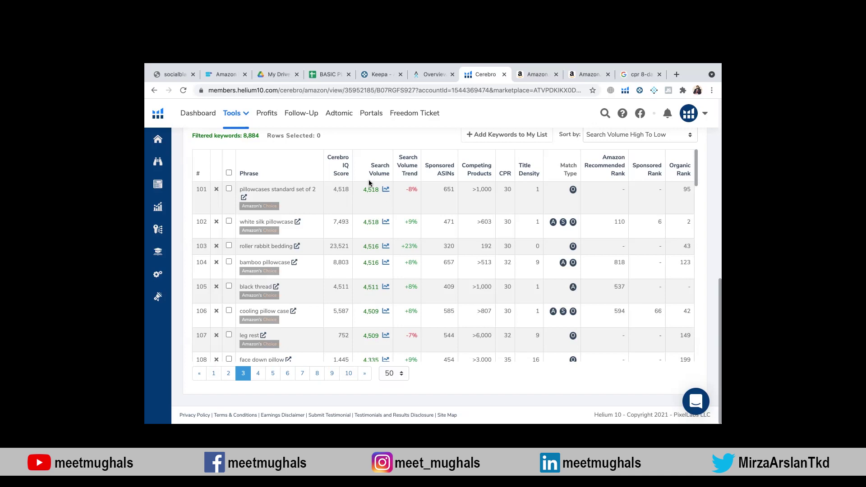
mouse_move(376, 175)
mouse_move(506, 175)
Step: Go to the Helium 10 home dashboard and open the Frankenstein keyword processor
mouse_move(157, 145)
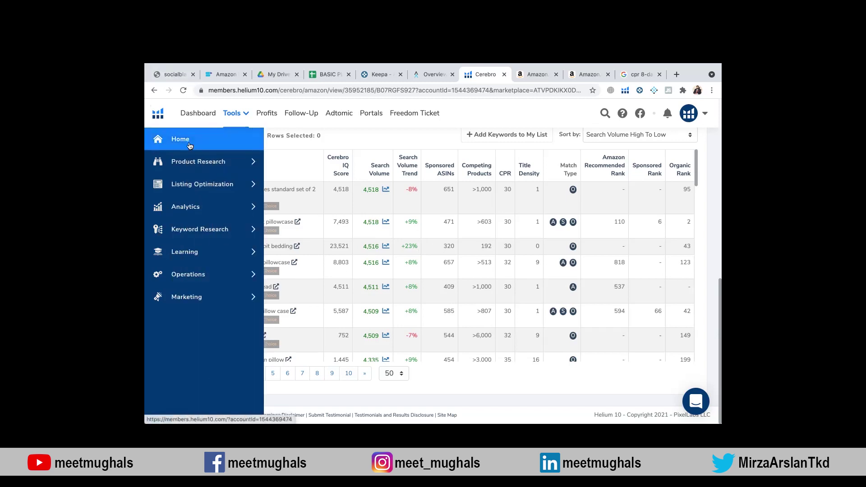
left_click(208, 146)
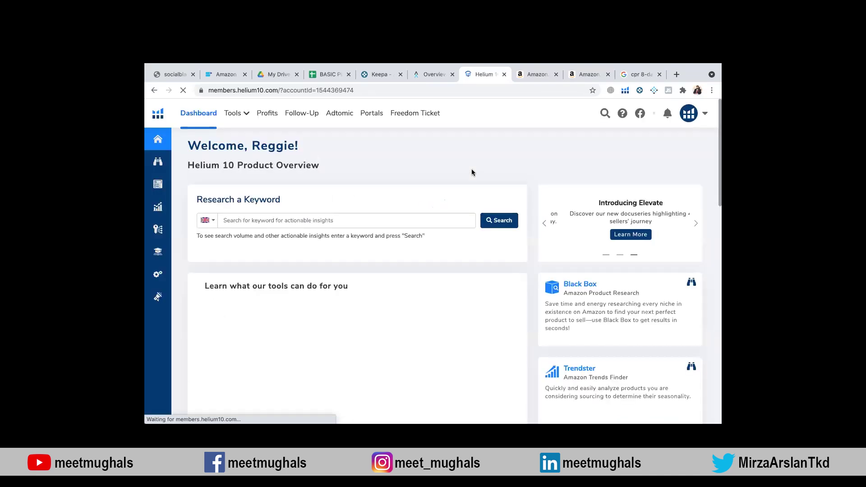
scroll(577, 215, "down", 5)
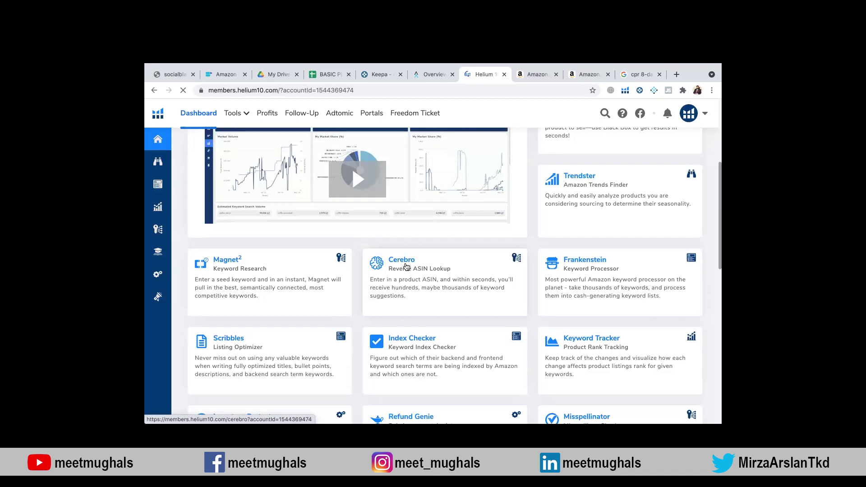
left_click(575, 263)
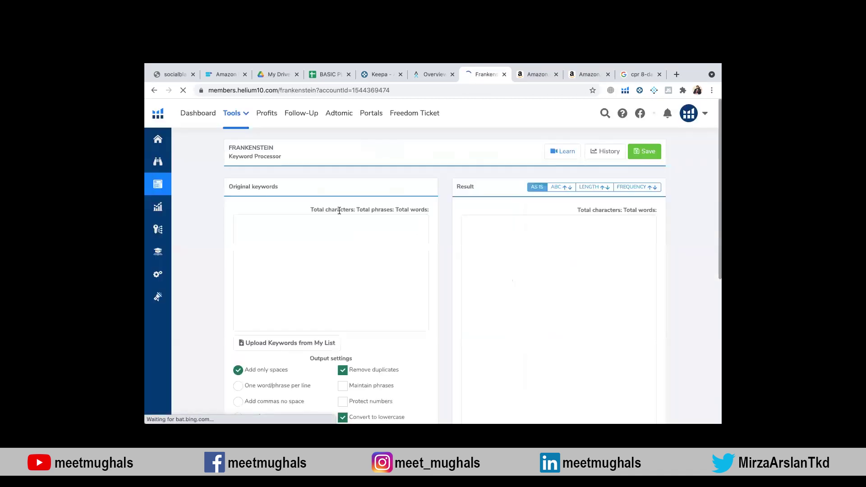
Step: Place the cursor in Frankenstein's empty original keywords box and examine the output settings for processing keywords
scroll(299, 181, "down", 2)
left_click(303, 181)
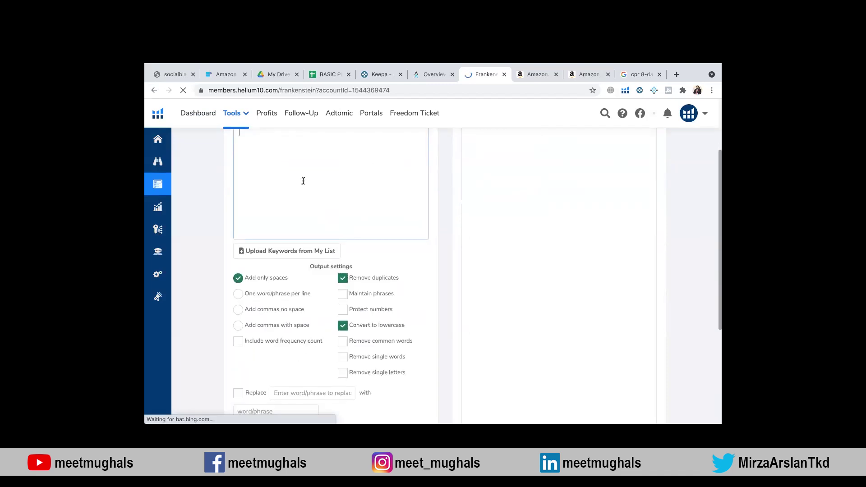
scroll(304, 180, "up", 2)
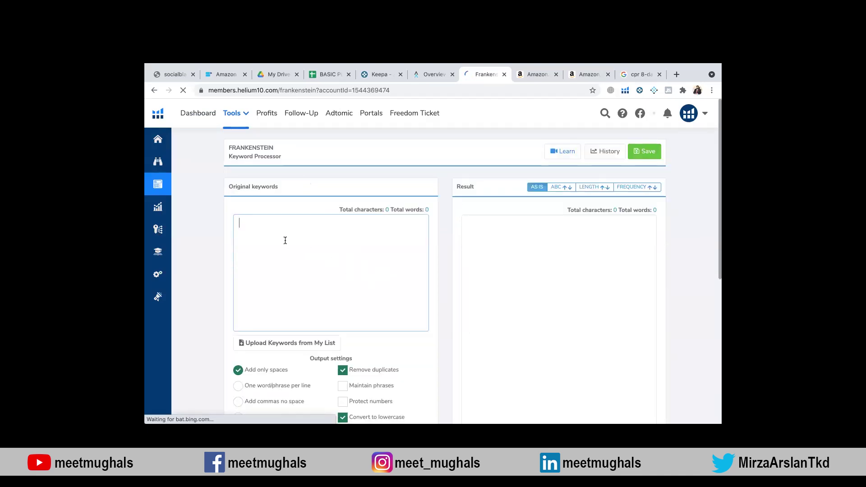
right_click(271, 223)
left_click(245, 260)
scroll(307, 272, "down", 1)
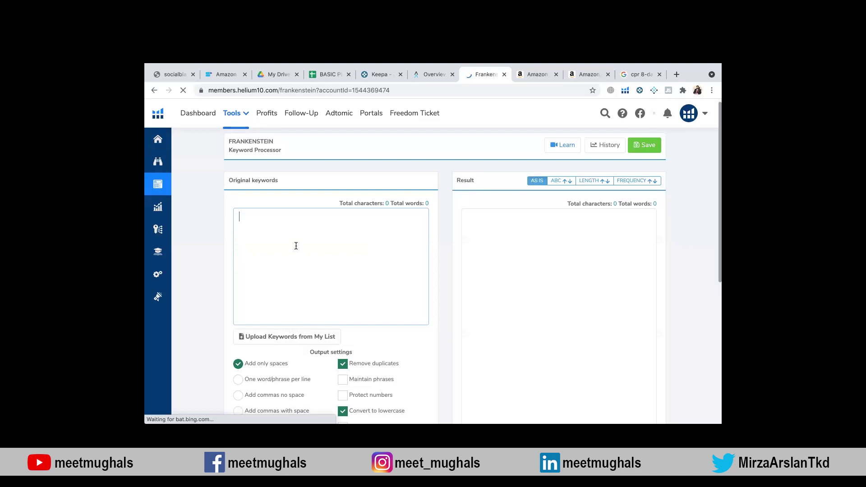
scroll(300, 245, "down", 3)
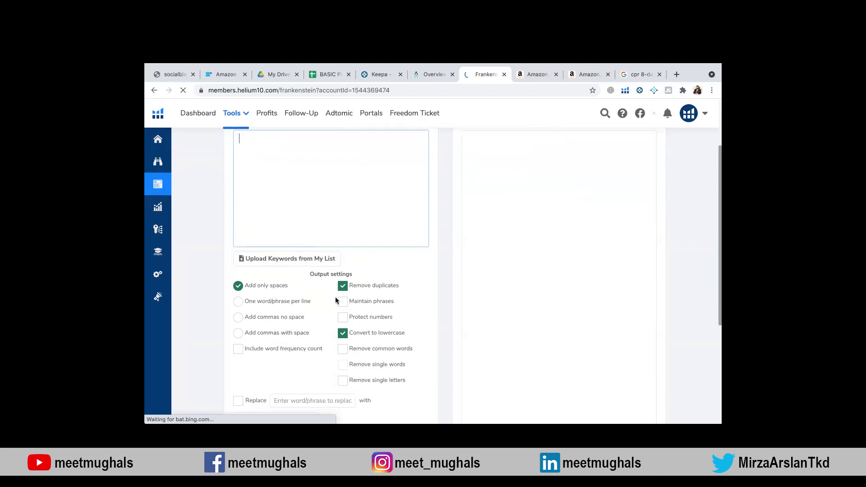